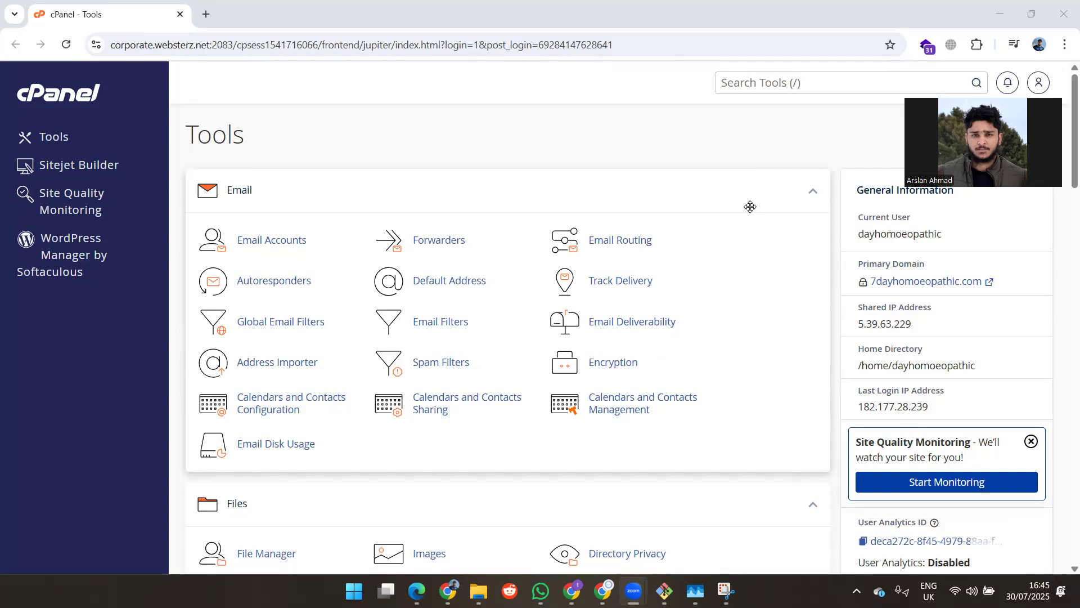
Step: Go to WordPress Manager by Softaculous and start a new WordPress installation
scroll(750, 206, down, 2)
scroll(750, 207, down, 4)
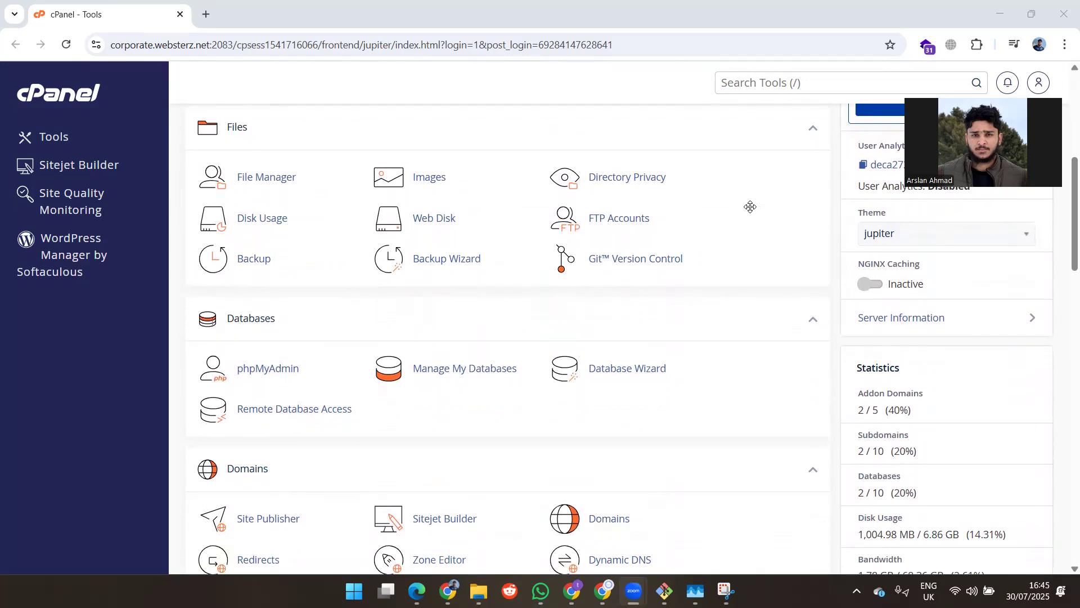
scroll(750, 206, down, 6)
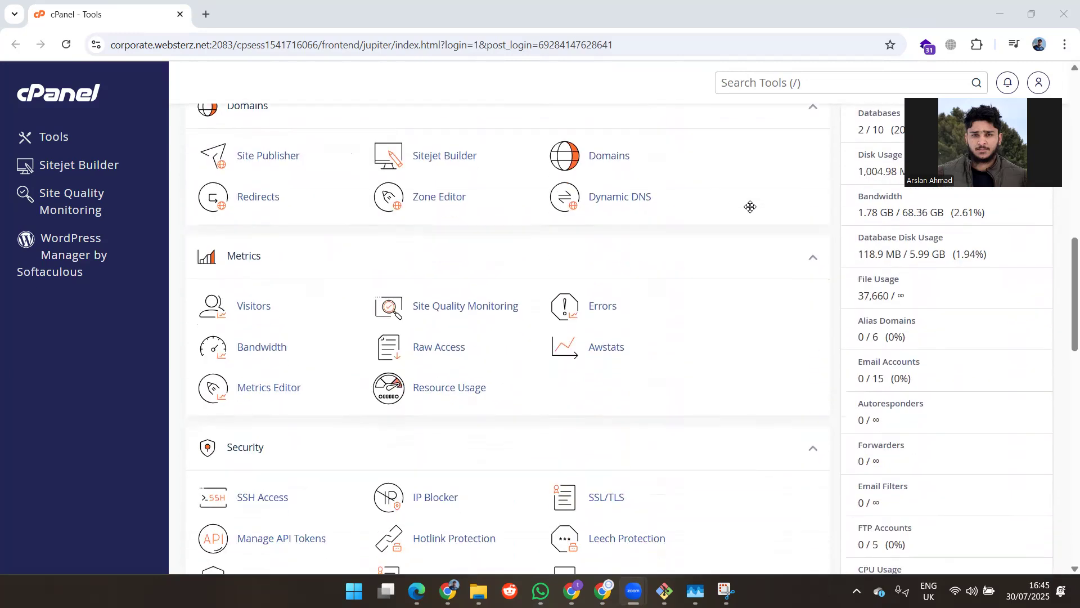
scroll(750, 206, down, 15)
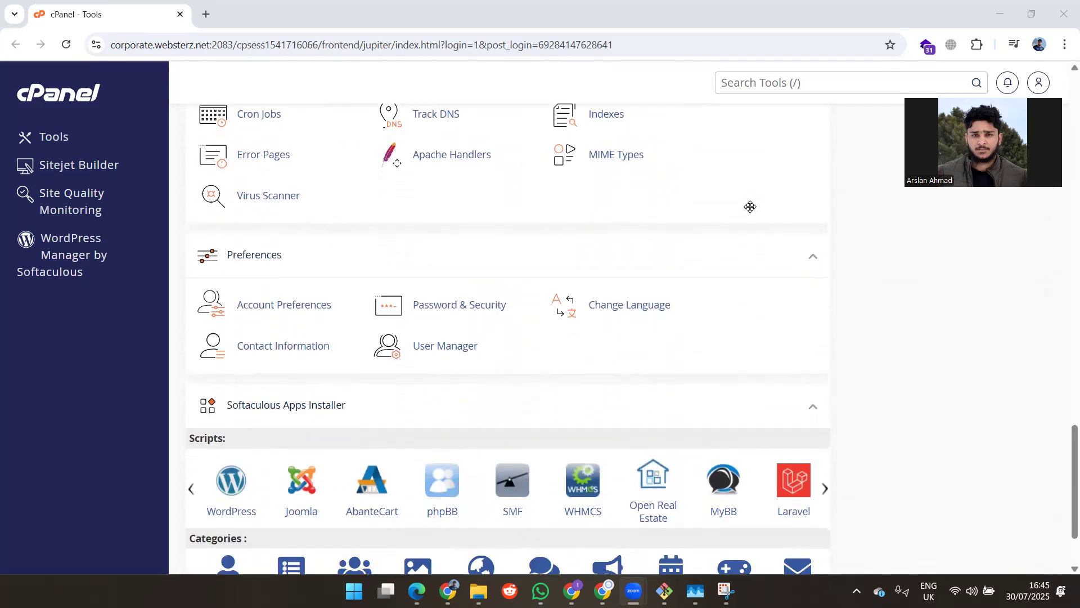
scroll(750, 206, down, 2)
scroll(750, 207, up, 13)
scroll(750, 207, down, 3)
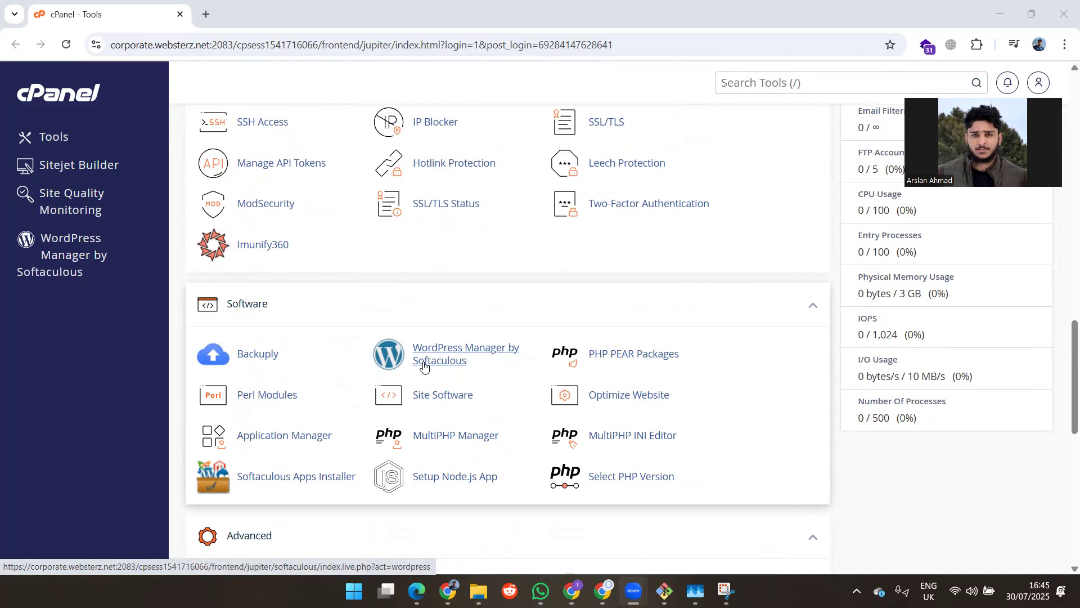
click(458, 353)
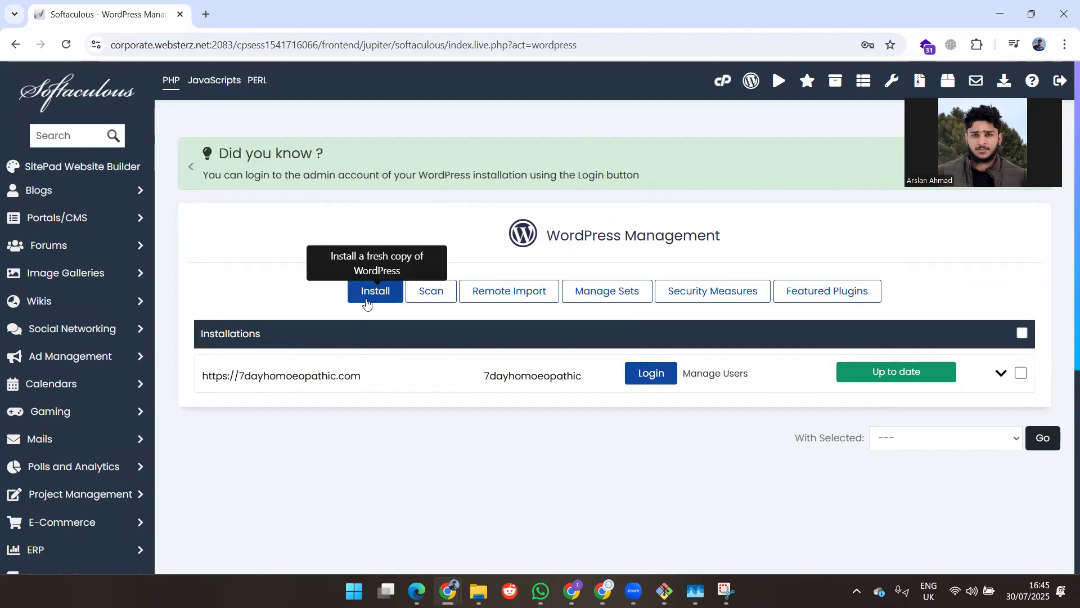
click(376, 294)
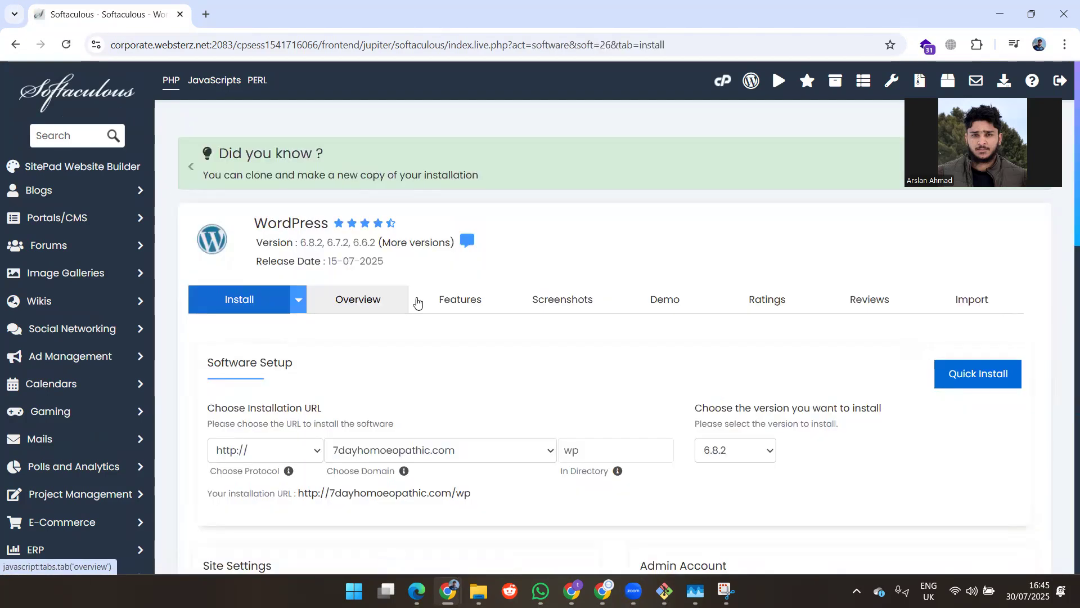
scroll(397, 313, down, 2)
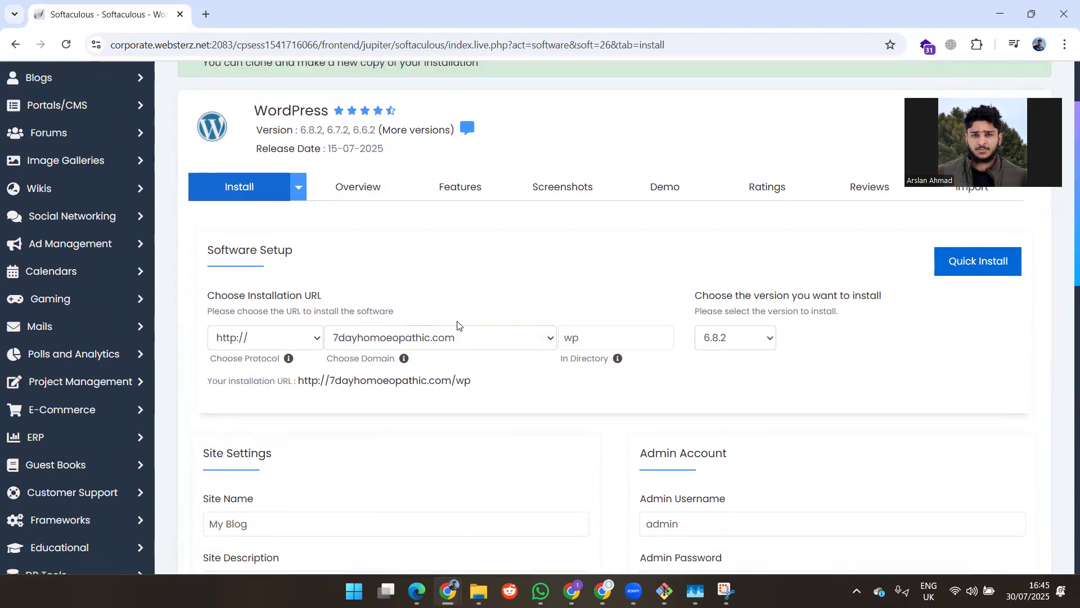
click(478, 341)
click(432, 389)
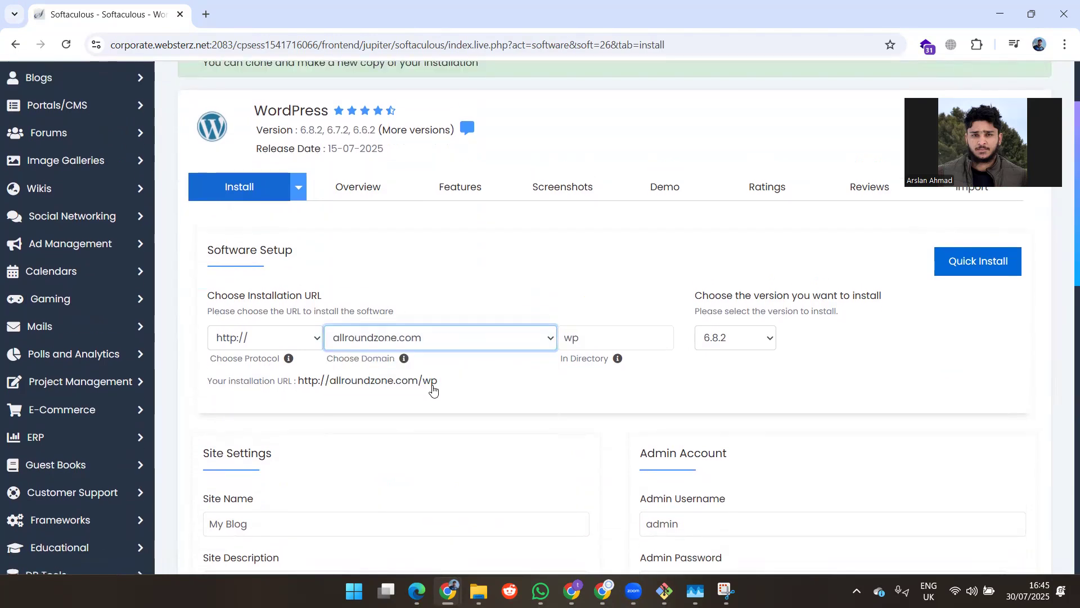
click(757, 338)
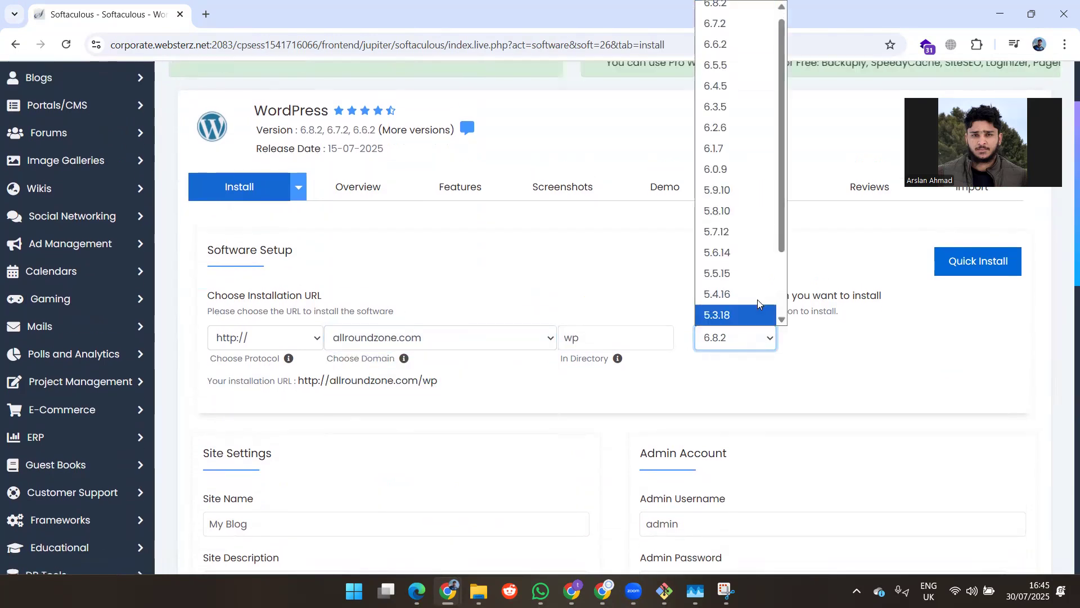
click(717, 8)
scroll(522, 283, down, 4)
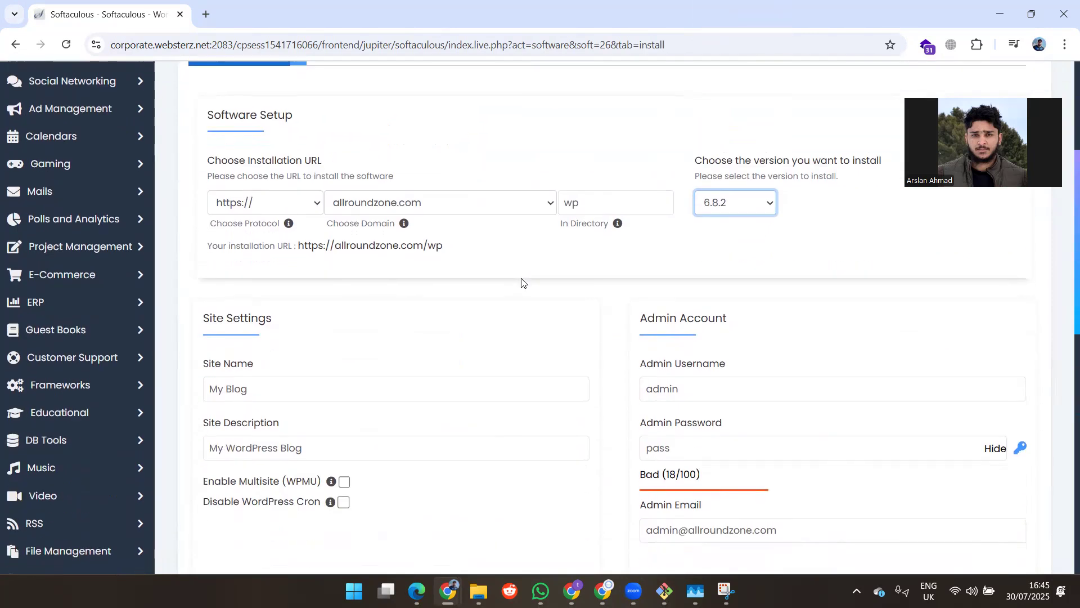
Step: Replace the default Site Name with Allround Zone
click(326, 280)
key(BackSpace)
key(BackSpace)
key(BackSpace)
key(BackSpace)
key(BackSpace)
key(BackSpace)
text(Allround Zone)
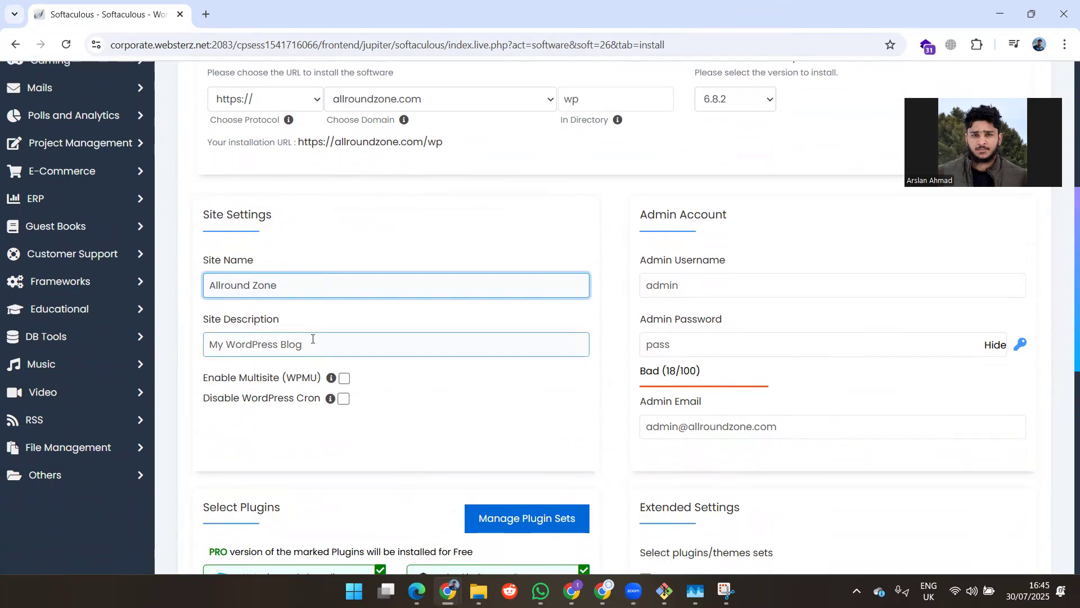
Step: Paste Allround Zone over My WordPress so the Site Description reads Allround Zone Blog
click(324, 353)
click(292, 283)
key(ctrl+a)
key(ctrl+c)
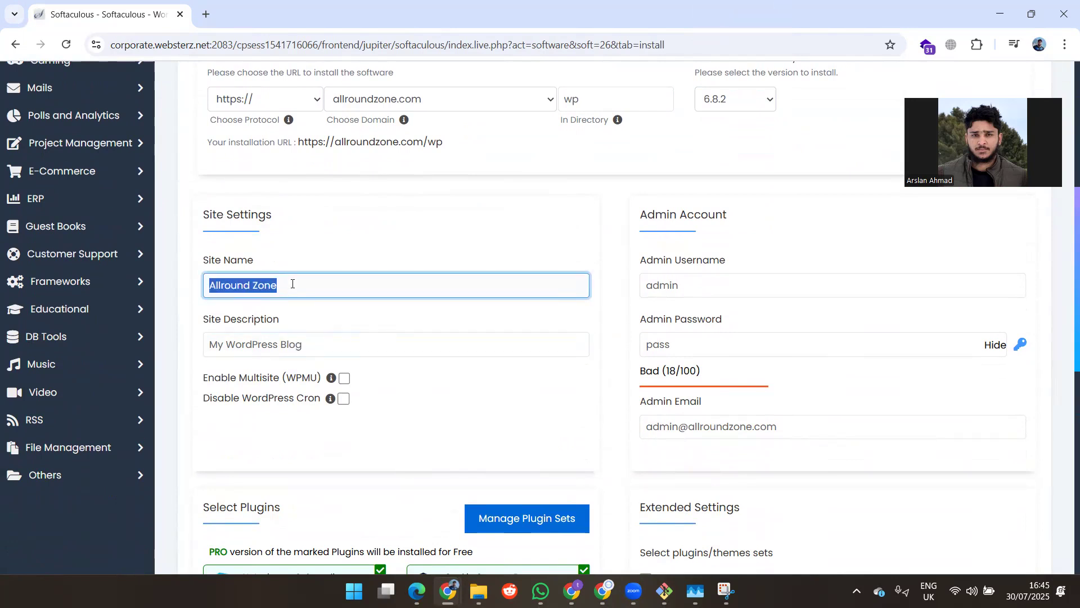
drag(278, 337, 190, 349)
key(ctrl+v)
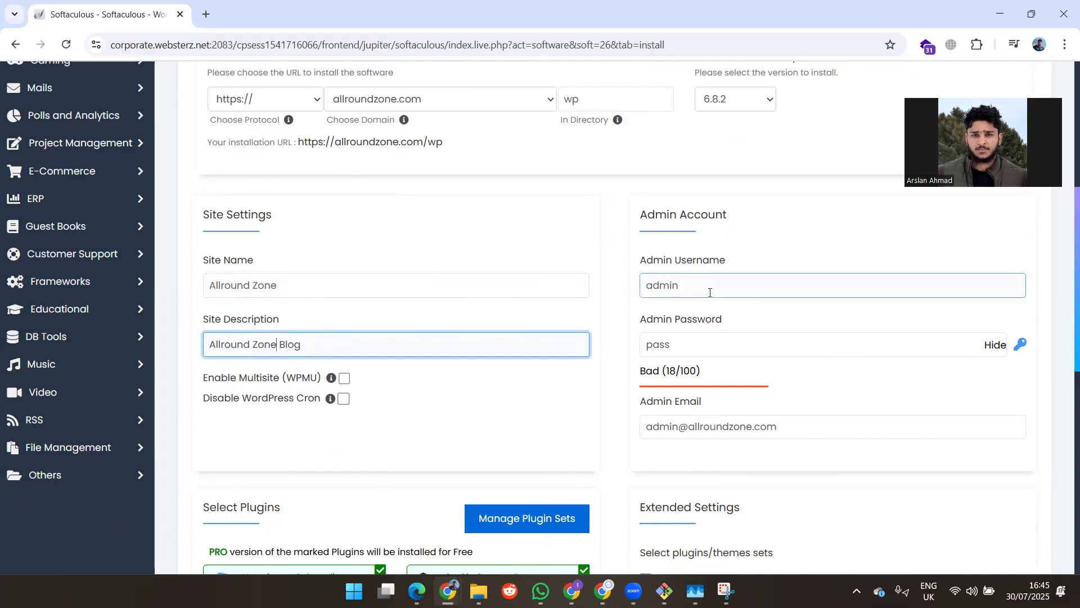
Step: Hide the admin password field and replace the default with a new strong password
click(991, 348)
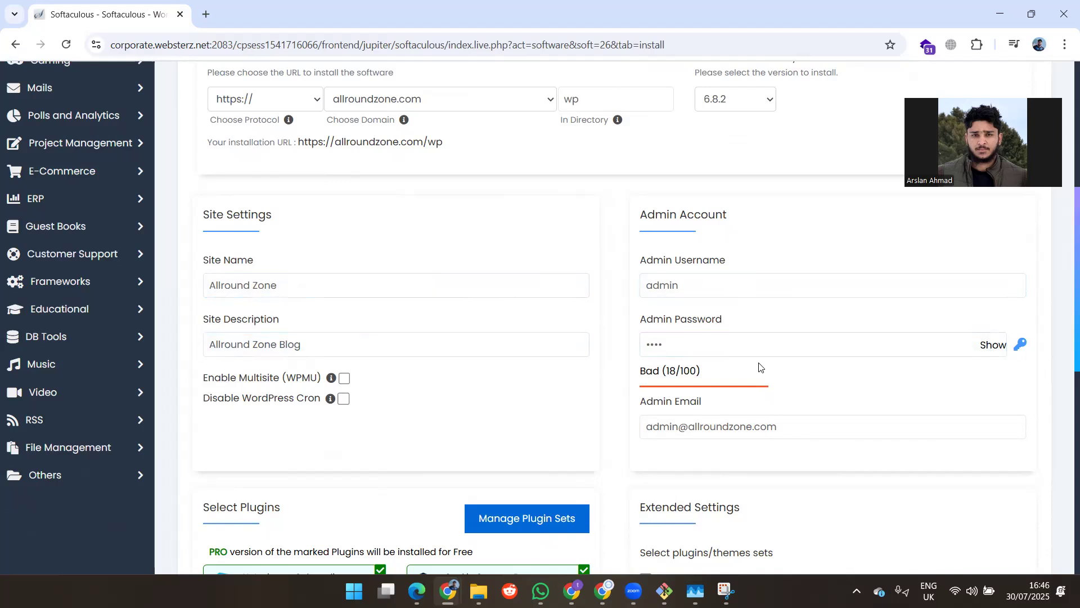
drag(760, 367, 702, 343)
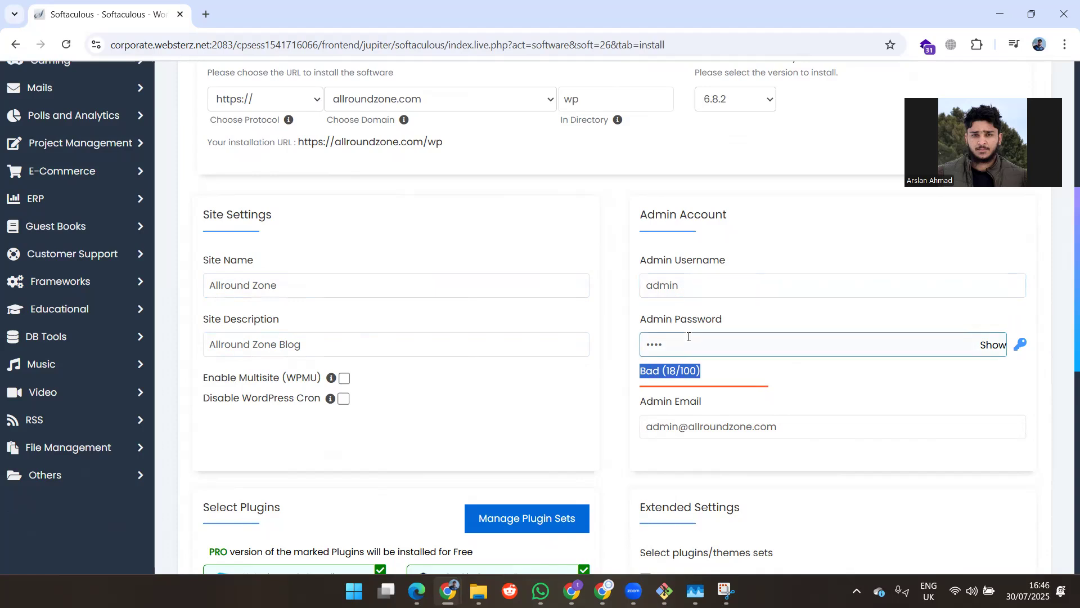
click(689, 336)
key(BackSpace)
key(BackSpace)
key(BackSpace)
key(BackSpace)
text(•••)
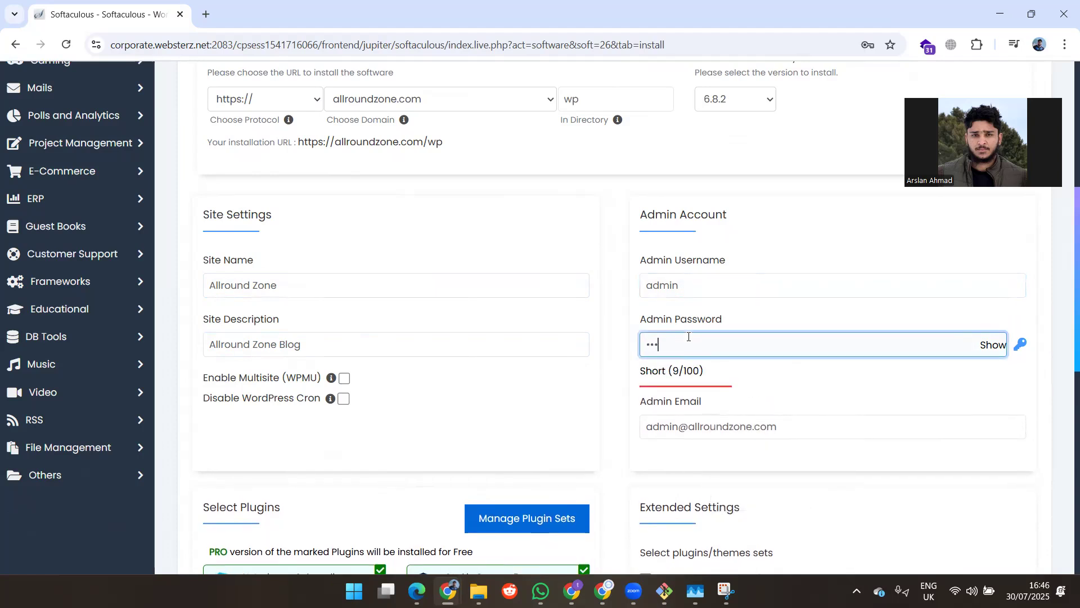
text(•••••••••)
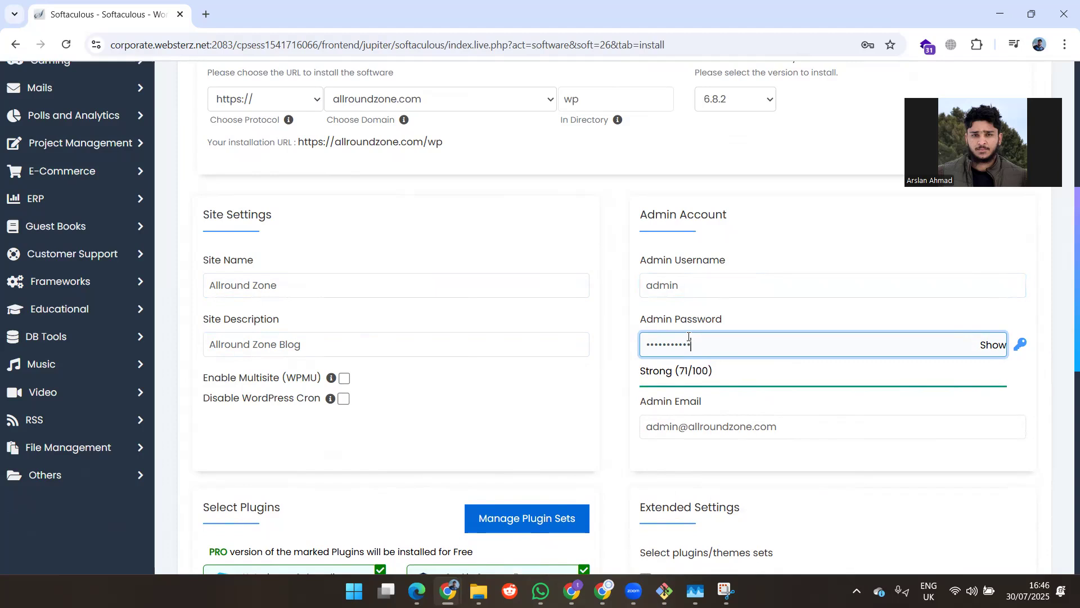
Step: Replace the prefilled admin email using the browser's saved email suggestion
scroll(781, 306, down, 1)
click(809, 337)
key(BackSpace)
key(BackSpace)
key(BackSpace)
key(BackSpace)
key(BackSpace)
key(BackSpace)
key(BackSpace)
key(BackSpace)
key(BackSpace)
key(BackSpace)
key(BackSpace)
key(BackSpace)
key(BackSpace)
key(BackSpace)
key(BackSpace)
key(BackSpace)
key(BackSpace)
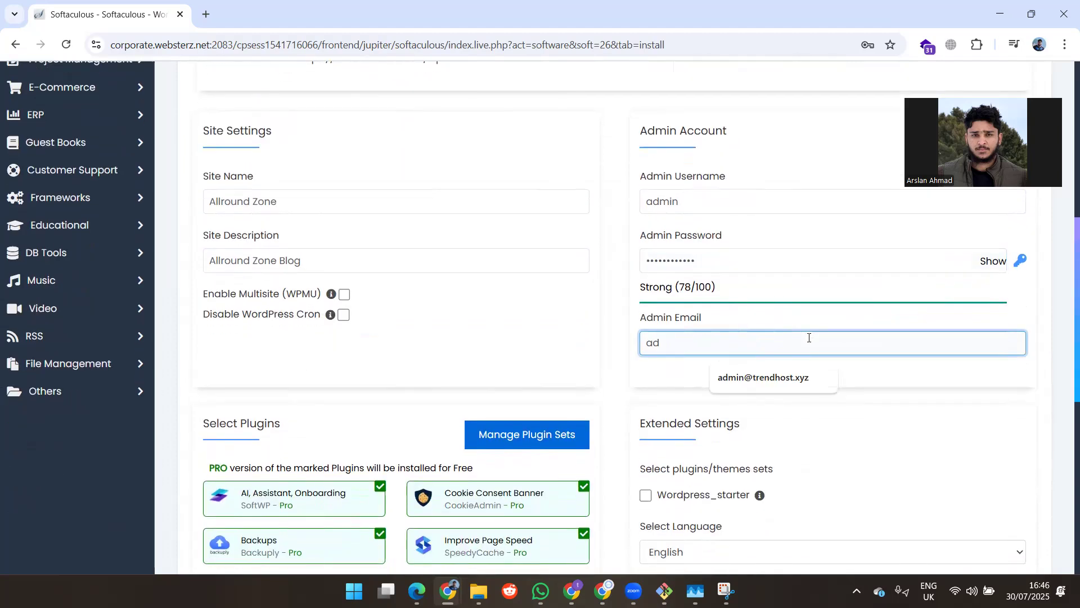
text(ars#)
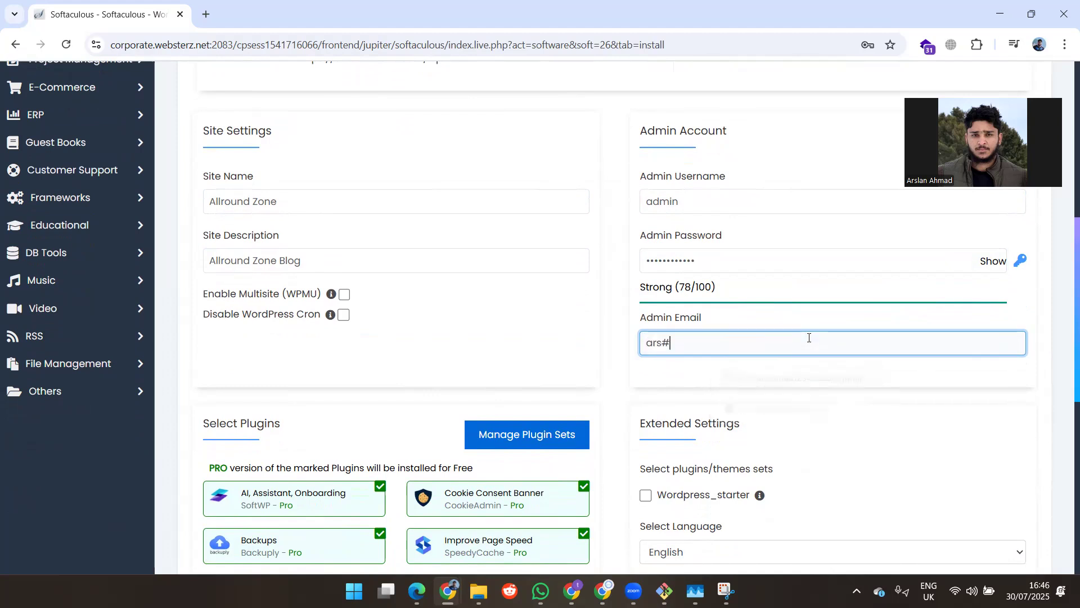
key(BackSpace)
key(BackSpace)
key(BackSpace)
text(ar)
click(853, 380)
scroll(855, 386, down, 2)
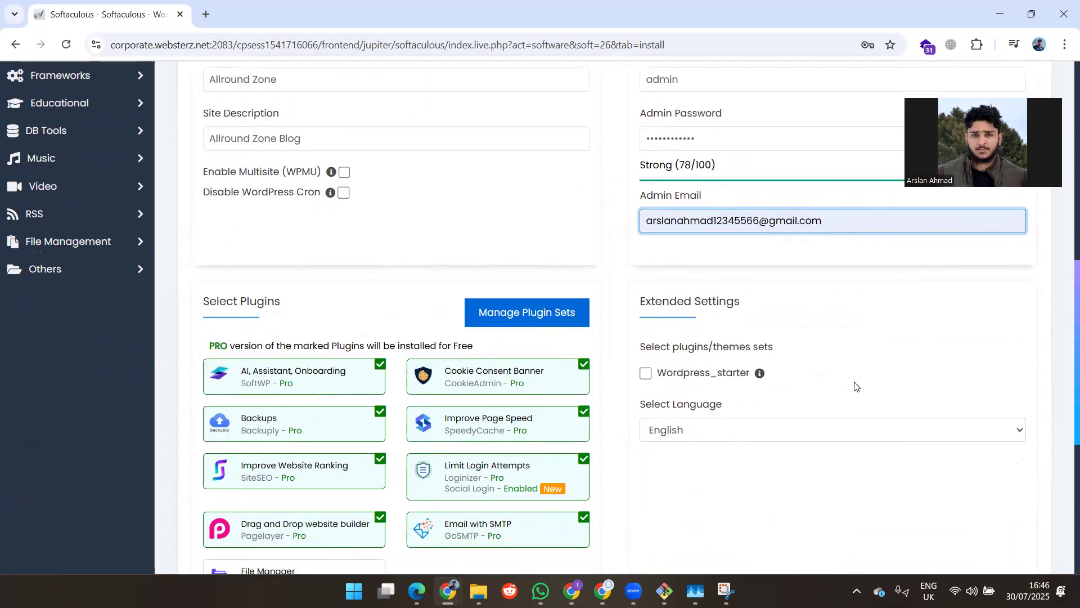
scroll(838, 349, up, 1)
Step: Re-enter the admin email and correct its domain part
triple_click(815, 287)
key(BackSpace)
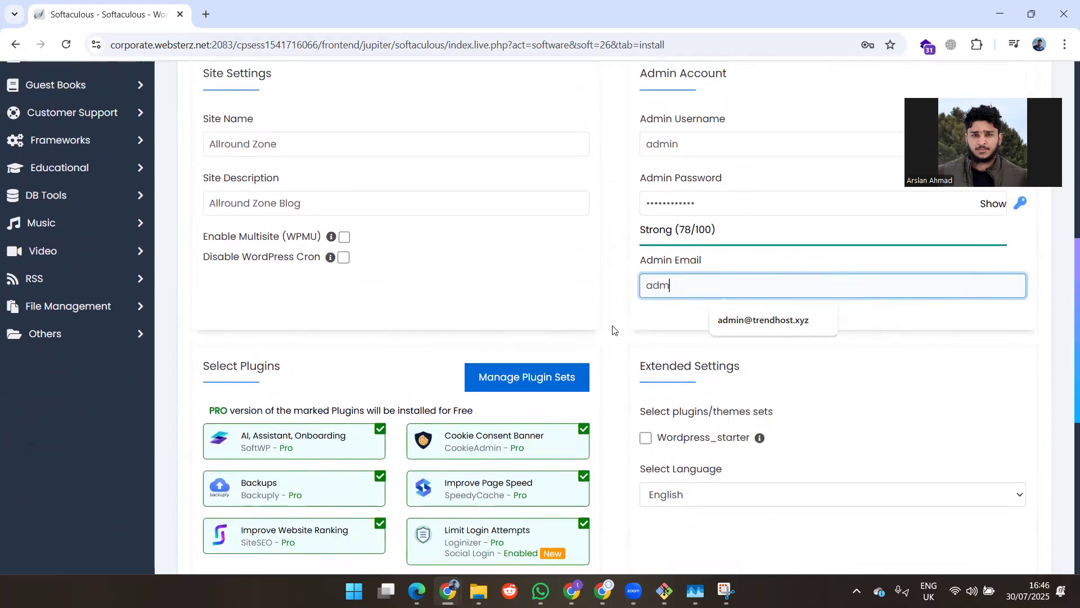
click(750, 322)
drag(688, 292, 911, 294)
key(BackSpace)
key(BackSpace)
text(a)
key(BackSpace)
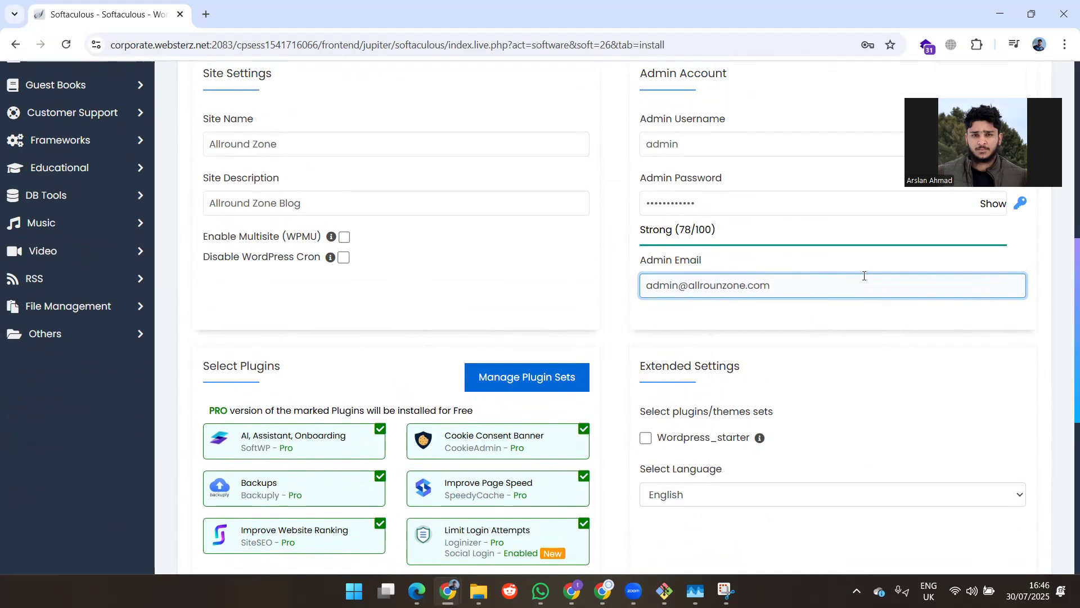
Step: Deselect the Pagelayer page builder plugin
scroll(844, 341, down, 3)
mouse_move(456, 297)
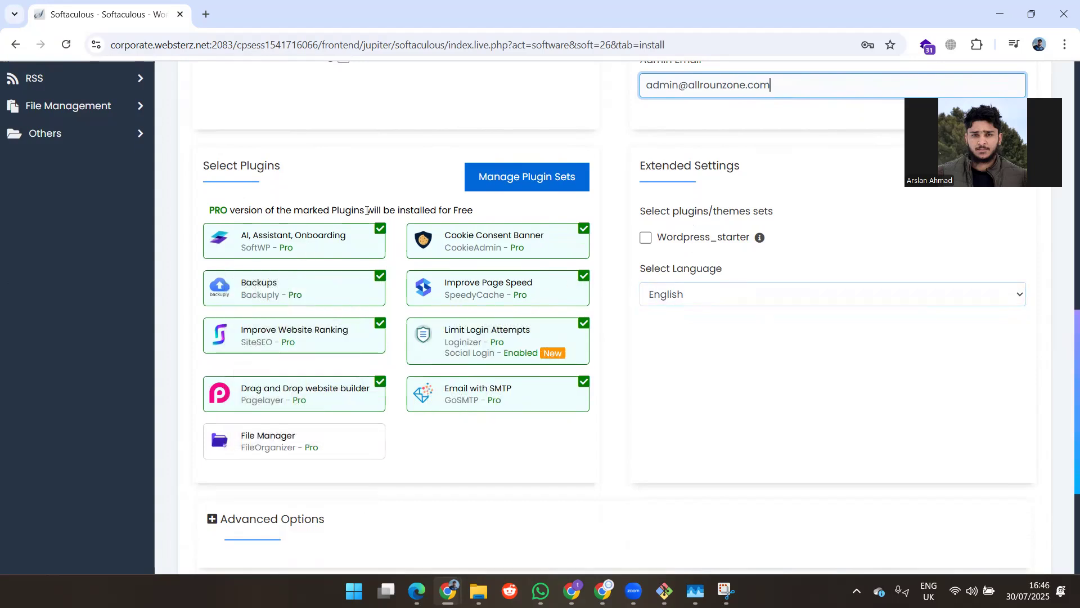
mouse_move(377, 395)
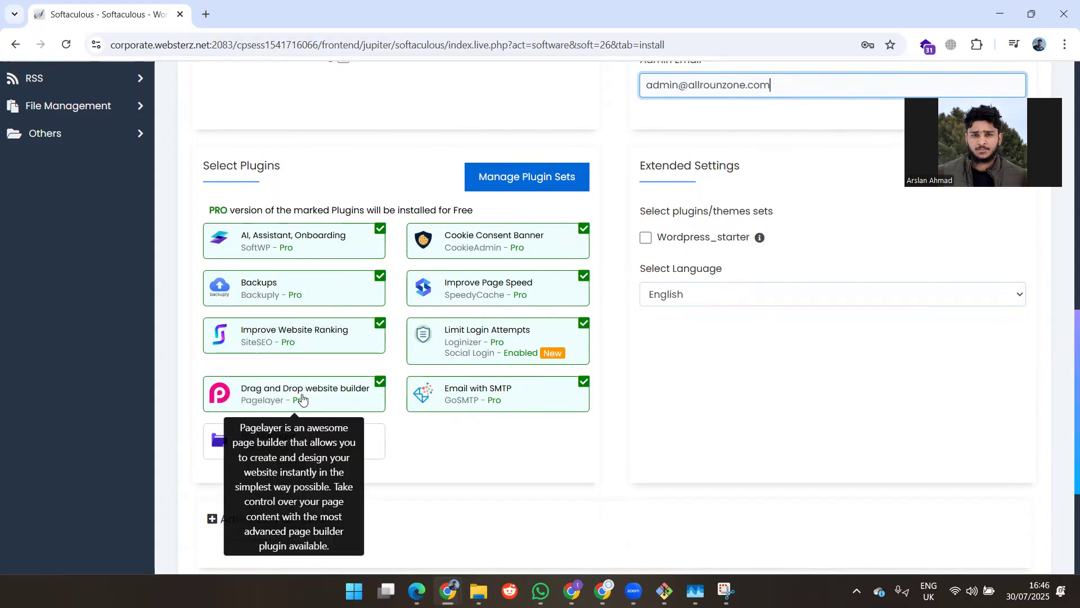
click(377, 384)
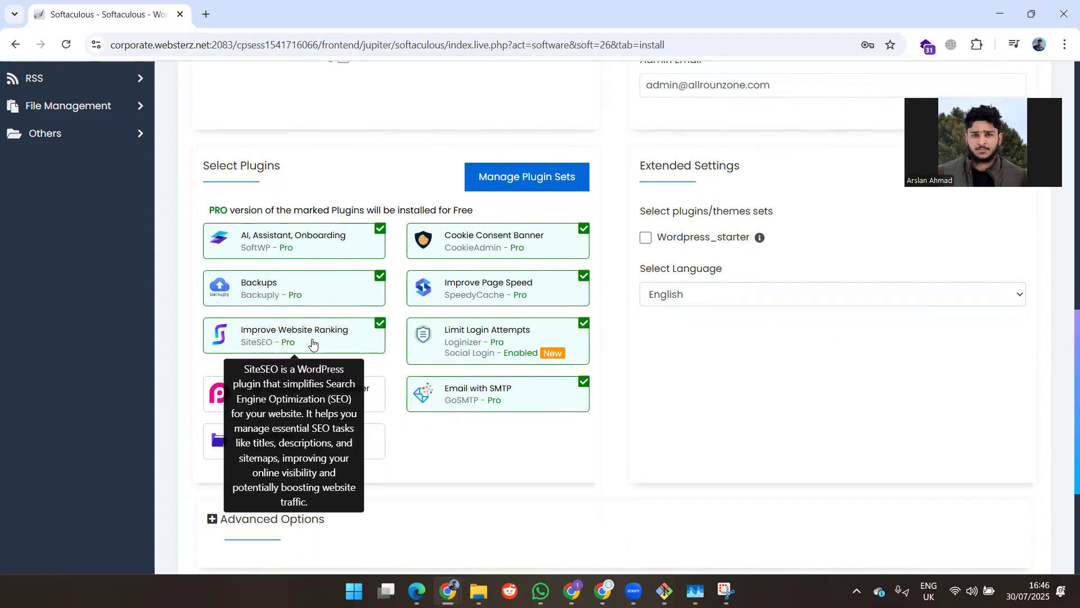
mouse_move(410, 331)
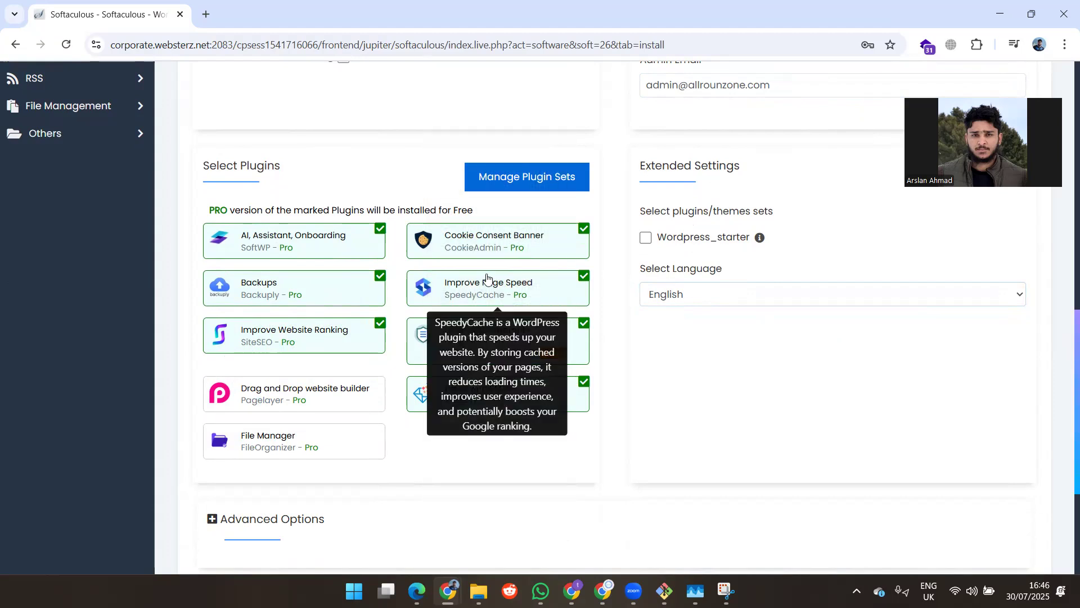
scroll(666, 325, down, 1)
scroll(665, 325, down, 1)
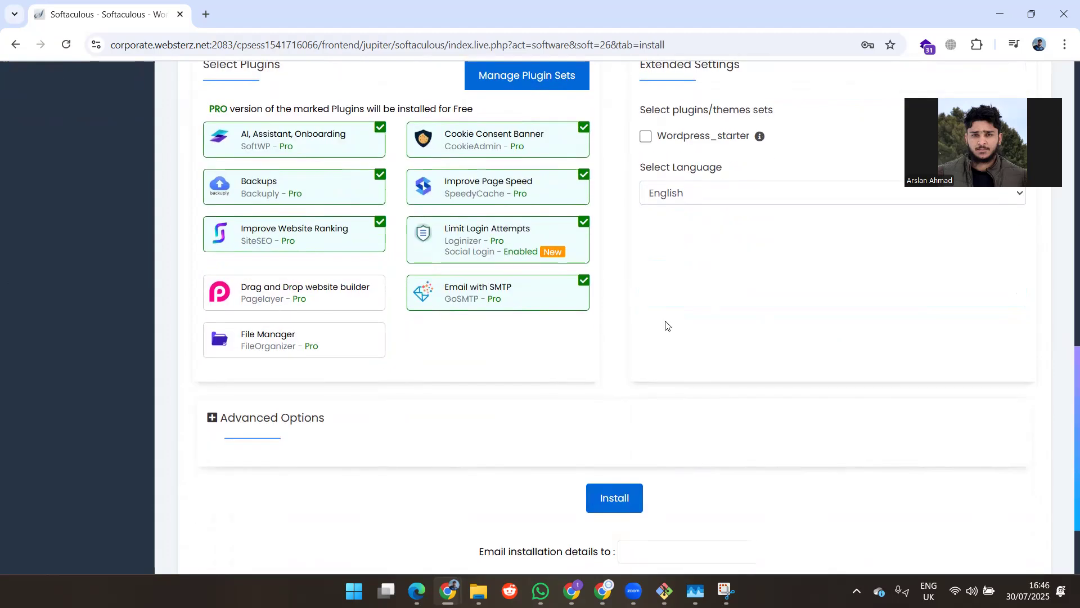
scroll(729, 326, up, 2)
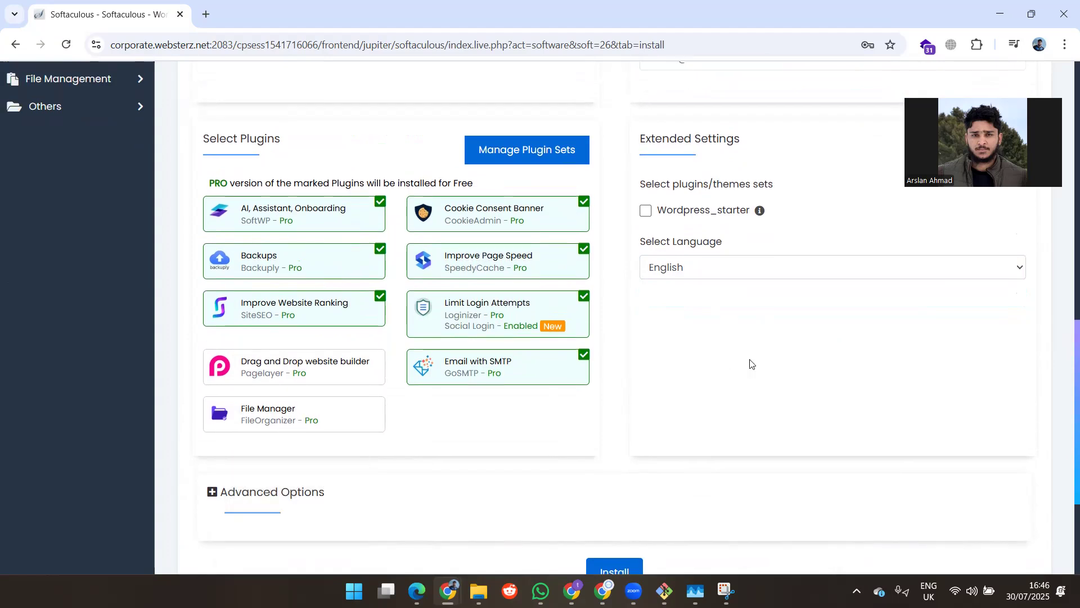
scroll(751, 363, up, 2)
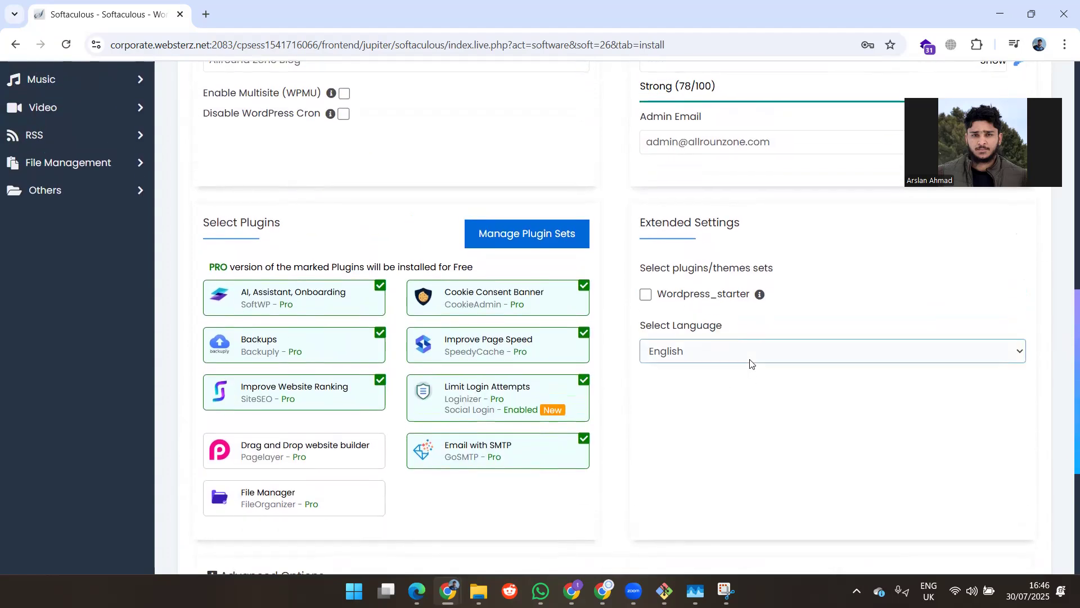
scroll(751, 363, down, 5)
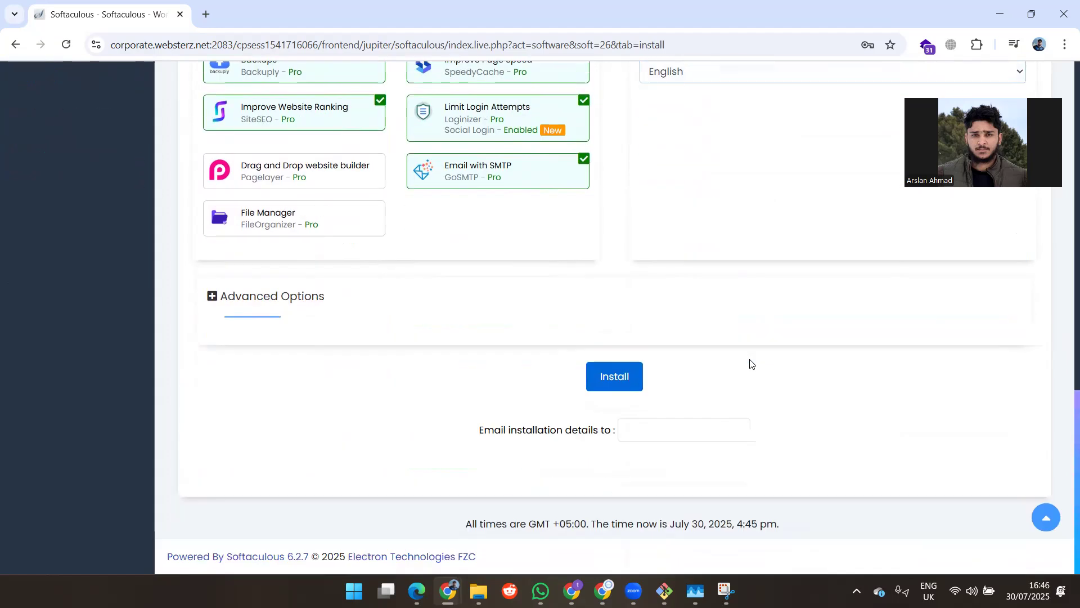
scroll(691, 358, up, 14)
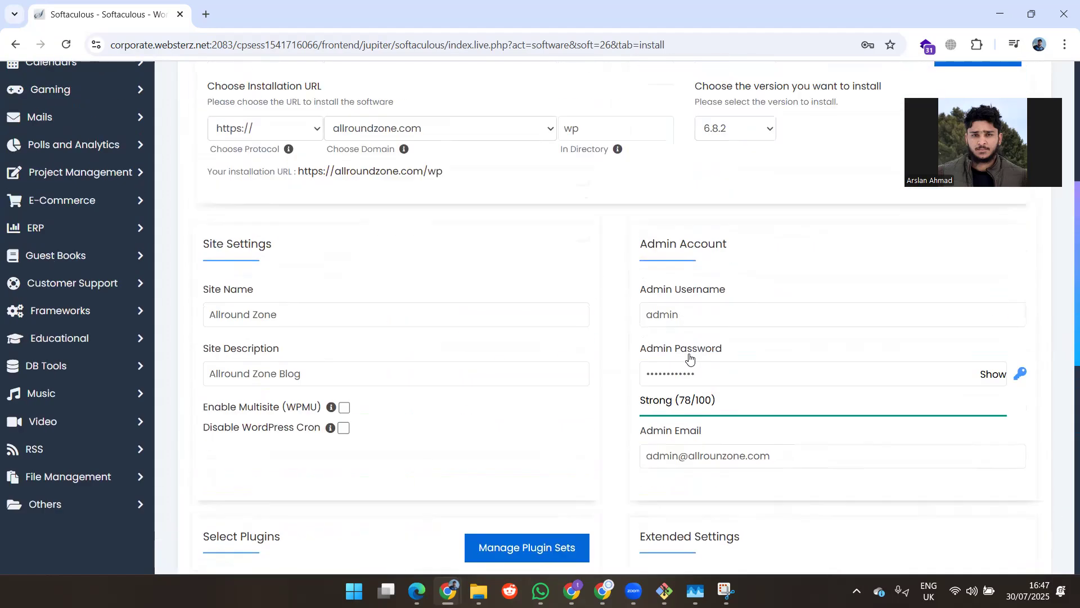
click(598, 272)
key(BackSpace)
key(BackSpace)
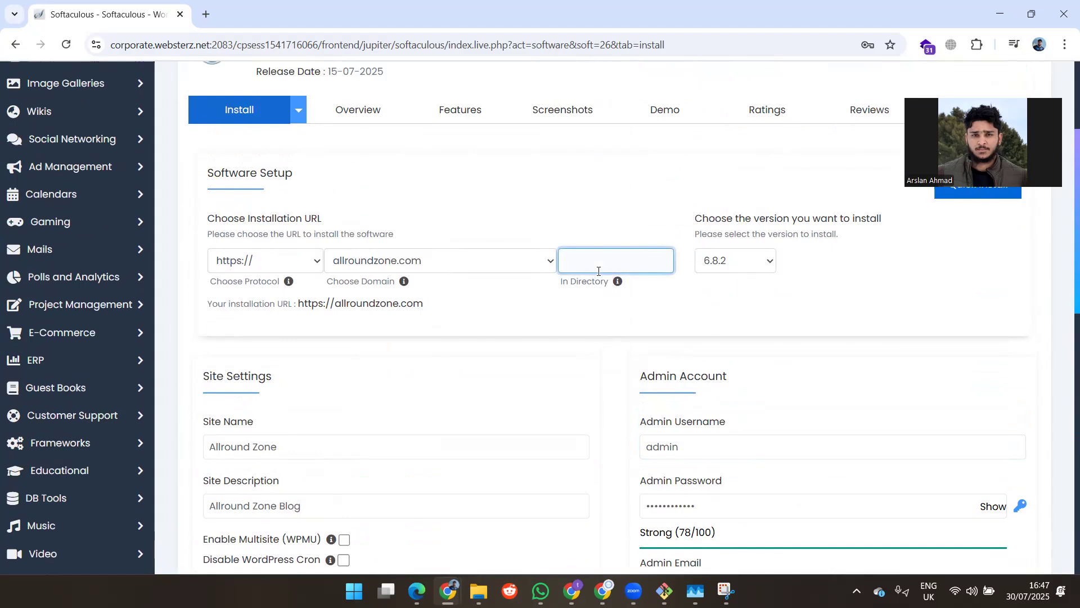
click(709, 318)
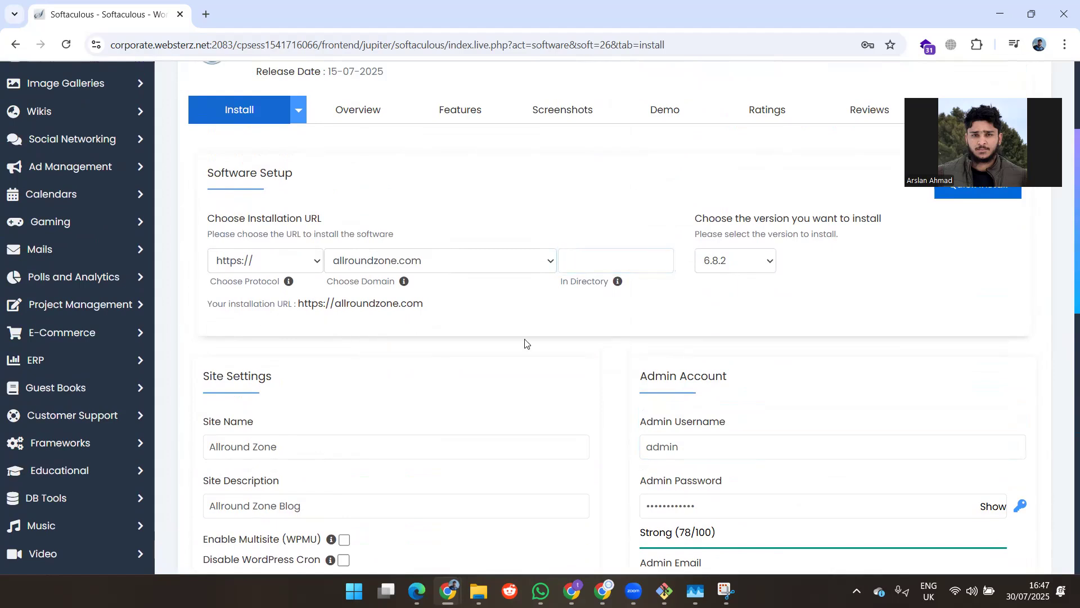
scroll(524, 343, down, 15)
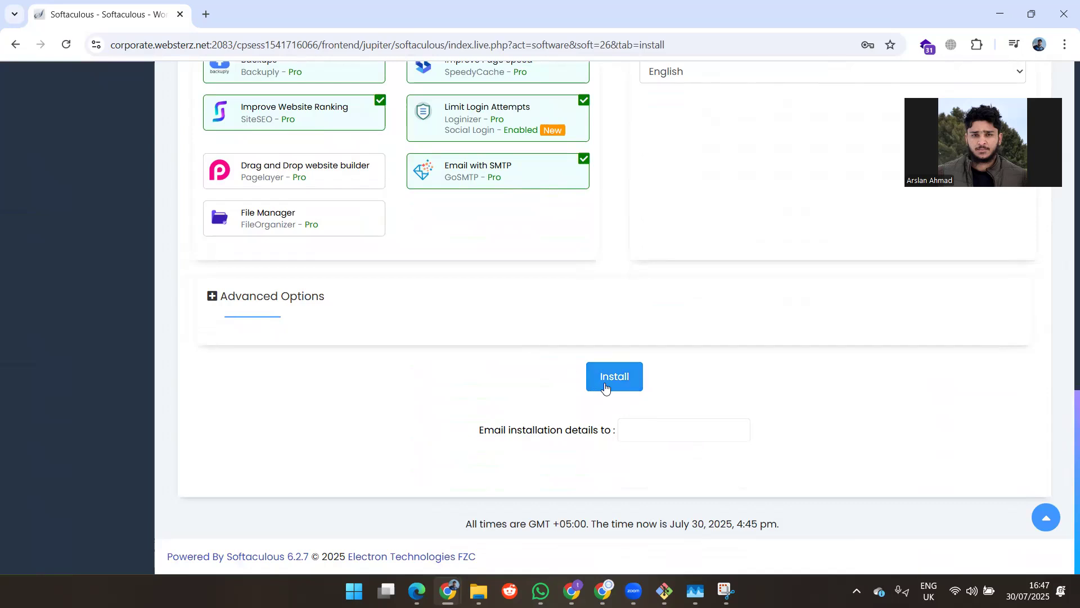
click(604, 387)
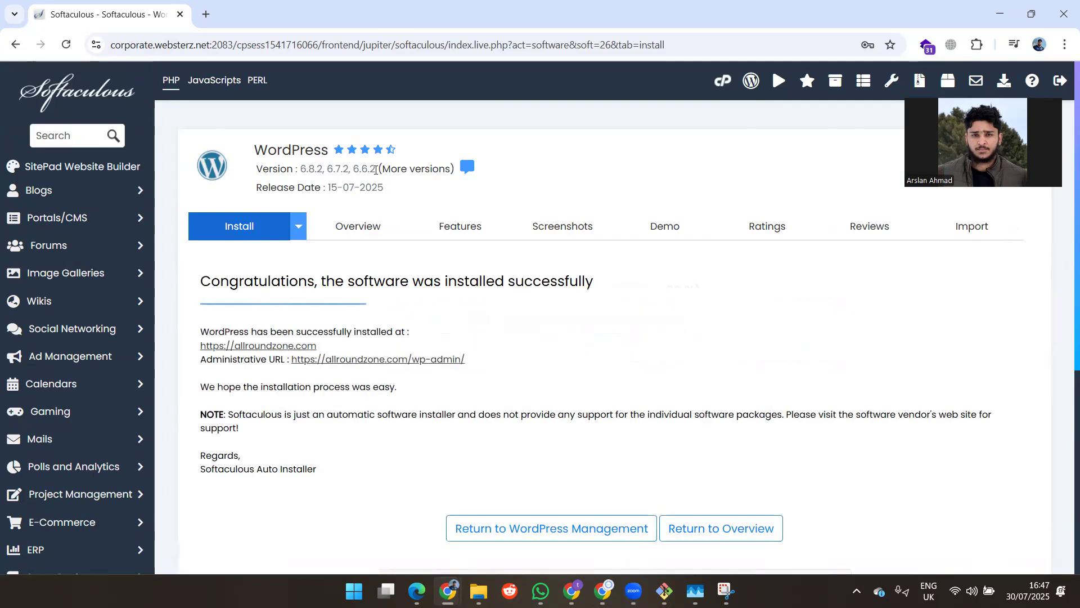
scroll(469, 242, down, 1)
scroll(470, 242, down, 1)
right_click(294, 264)
click(328, 276)
key(ctrl+Tab)
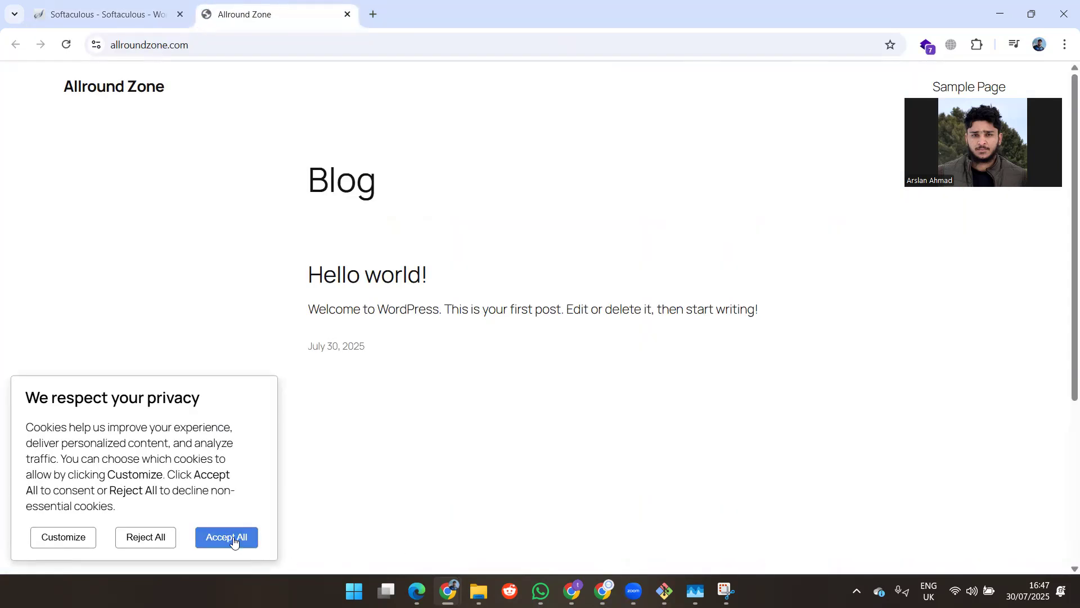
Step: Accept all cookies on the live Allround Zone blog
click(236, 535)
scroll(504, 367, down, 5)
scroll(503, 366, up, 5)
scroll(503, 367, down, 5)
scroll(504, 367, up, 5)
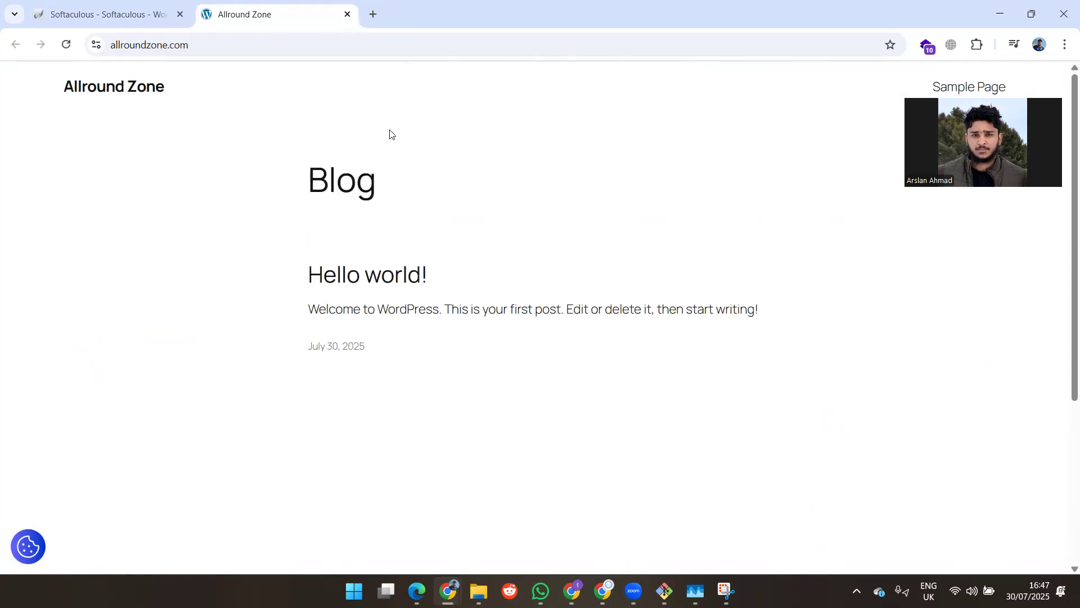
Step: Open the WordPress admin area from the installer's Administrative URL link
click(115, 5)
scroll(619, 393, down, 4)
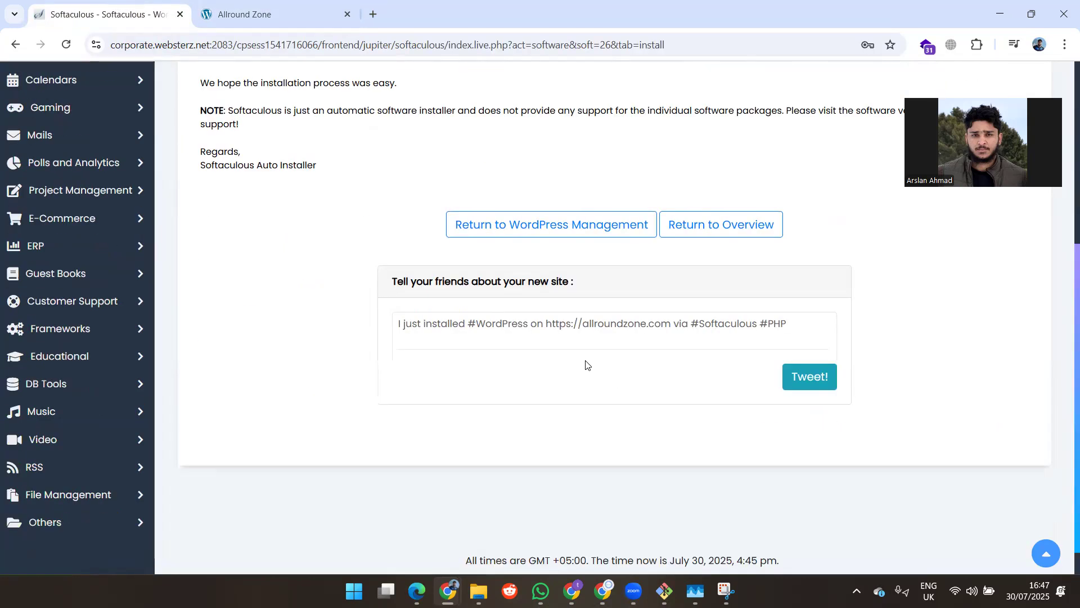
scroll(681, 315, up, 3)
click(440, 208)
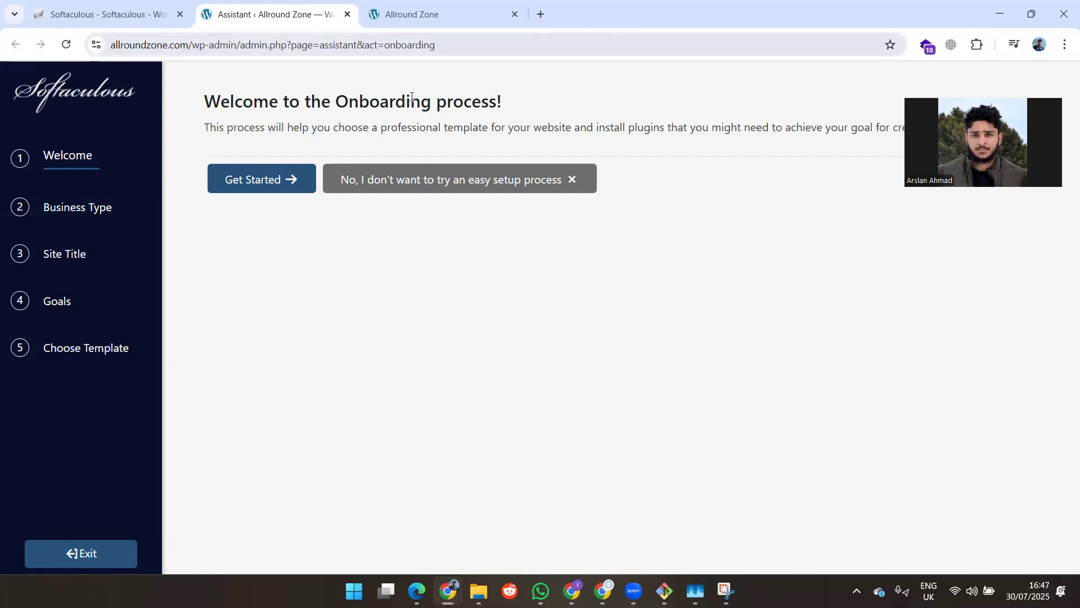
Step: Load the wp-admin URL from the success page in a new tab to reach the Dashboard
click(135, 6)
drag(369, 197, 476, 208)
key(ctrl+c)
click(297, 219)
click(541, 15)
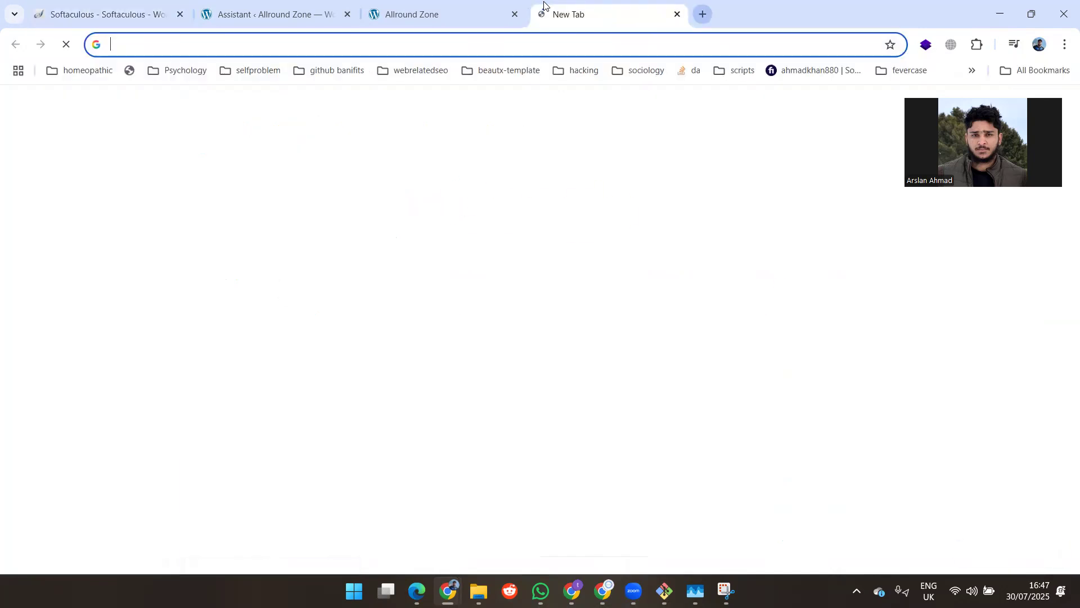
key(ctrl+v)
key(Return)
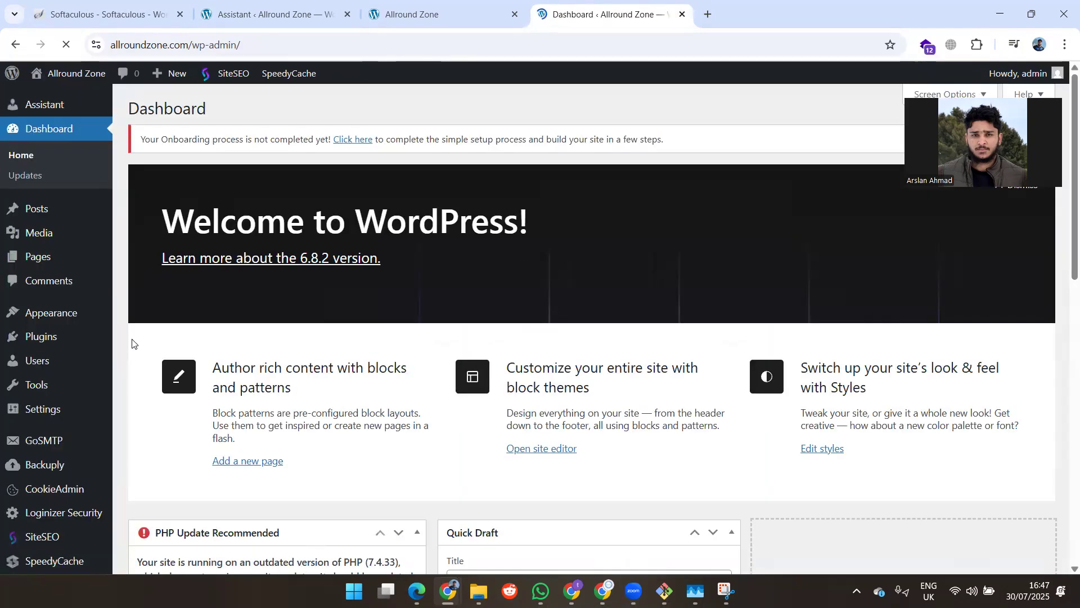
scroll(34, 342, down, 10)
scroll(42, 357, up, 10)
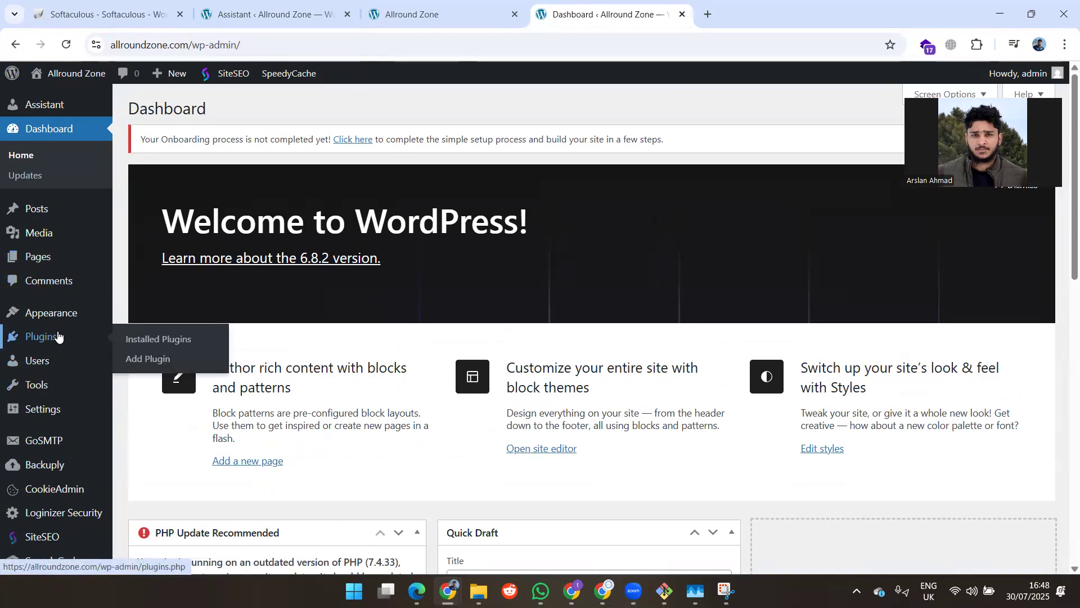
Step: Switch to the live blog tab and back to the WordPress Dashboard
click(423, 12)
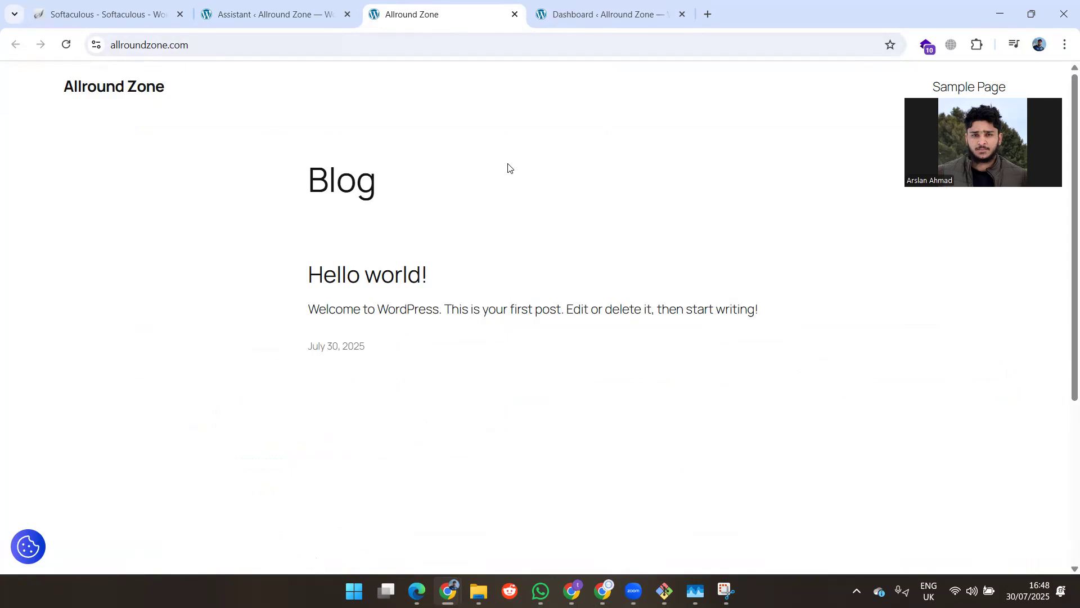
click(607, 9)
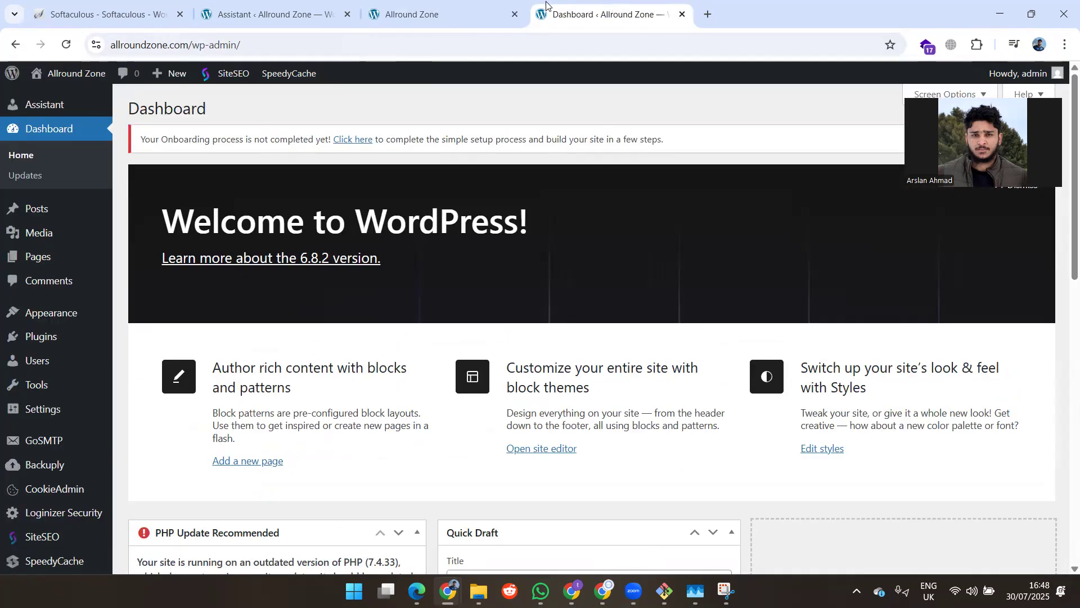
mouse_move(467, 4)
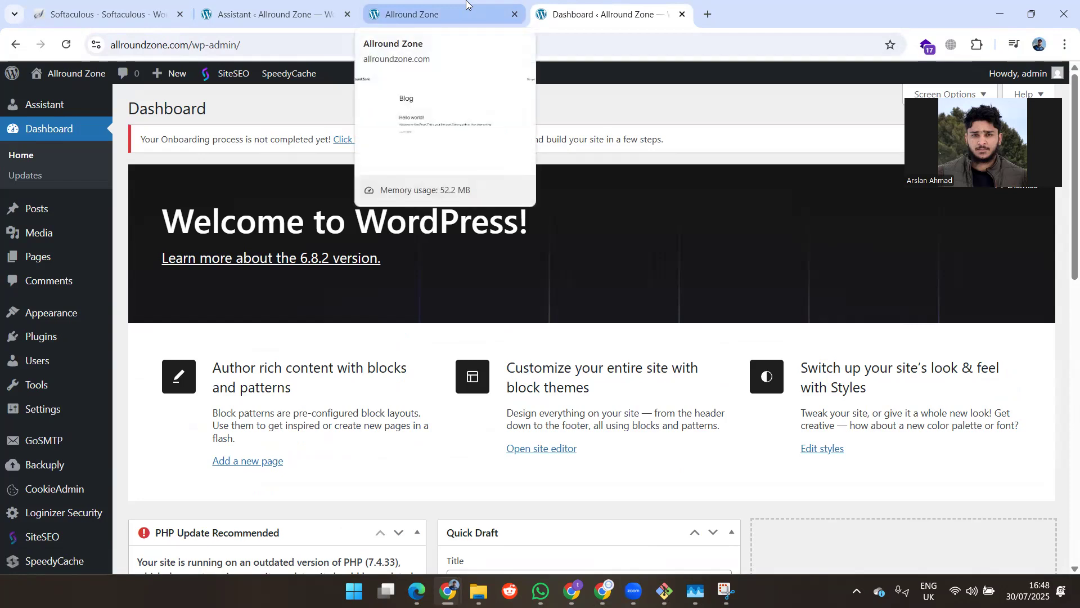